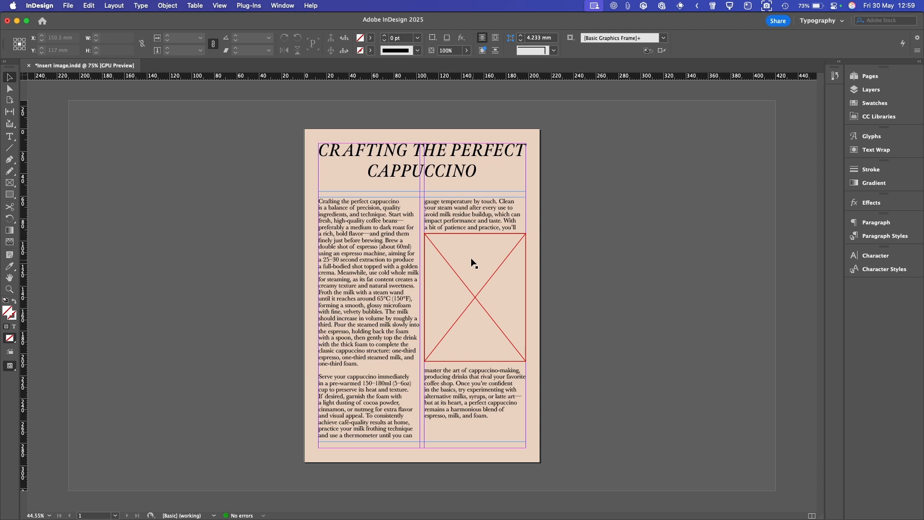
Place 'Cup of coffee sitting on a desk.tif' into the empty right-column frame using File > Place
left_click(476, 253)
left_click(67, 5)
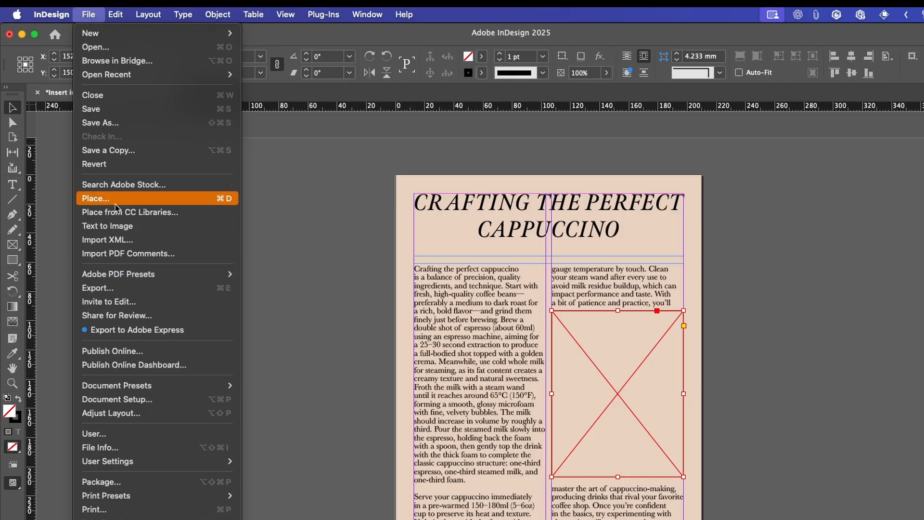
left_click(195, 201)
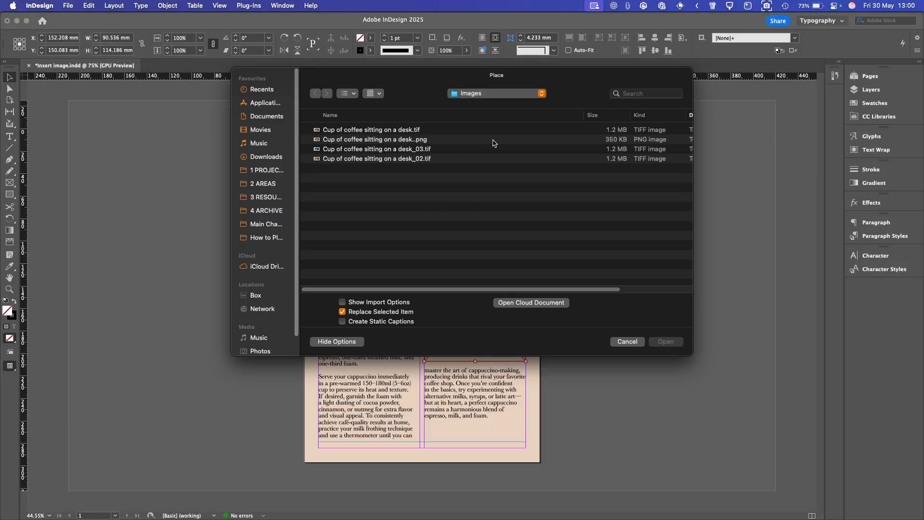
left_click(440, 130)
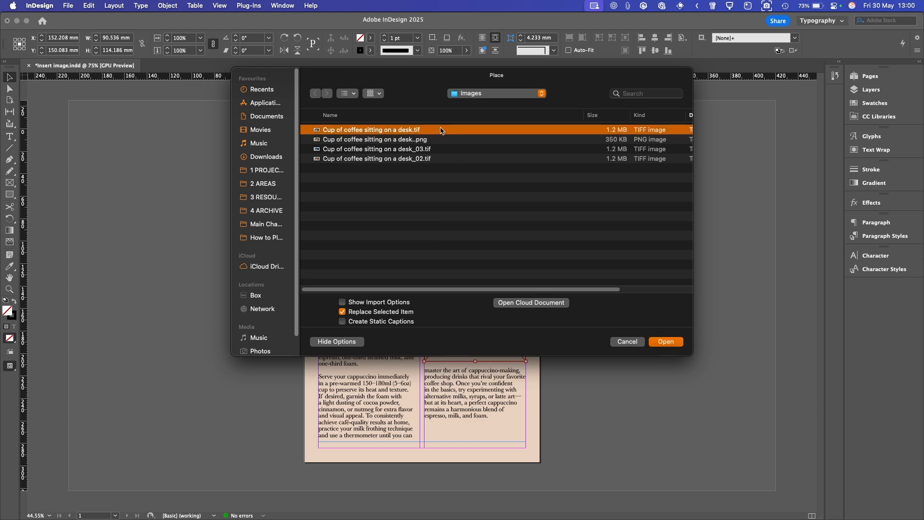
left_click(666, 342)
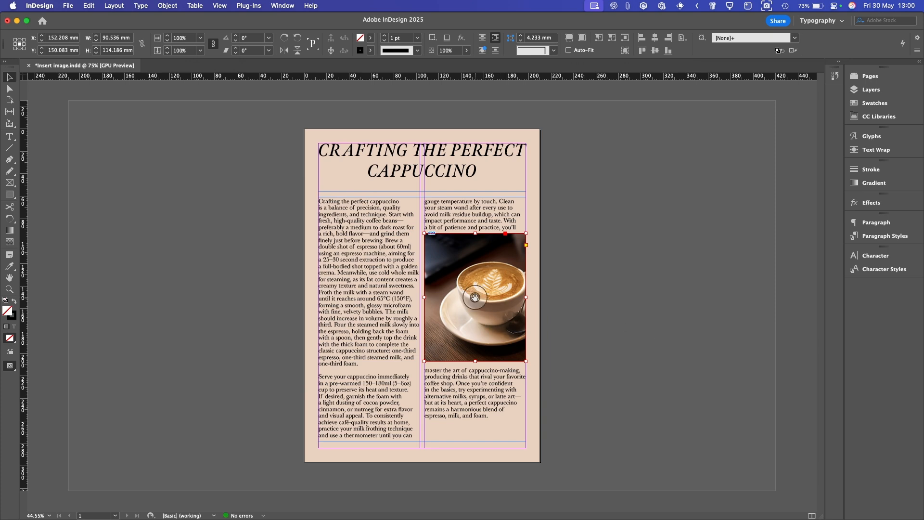
Reposition the coffee photo inside its frame with Center Content and a leftward drag
left_click_drag(475, 297, 460, 302)
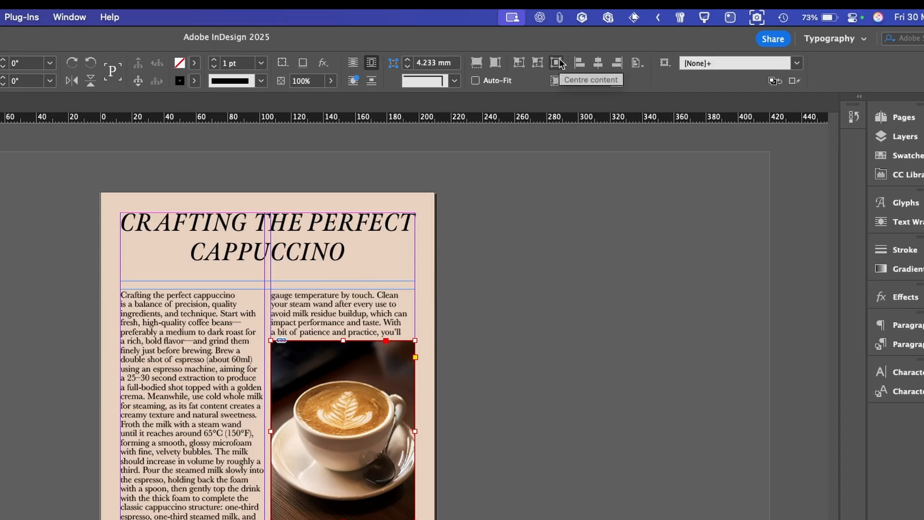
left_click(625, 38)
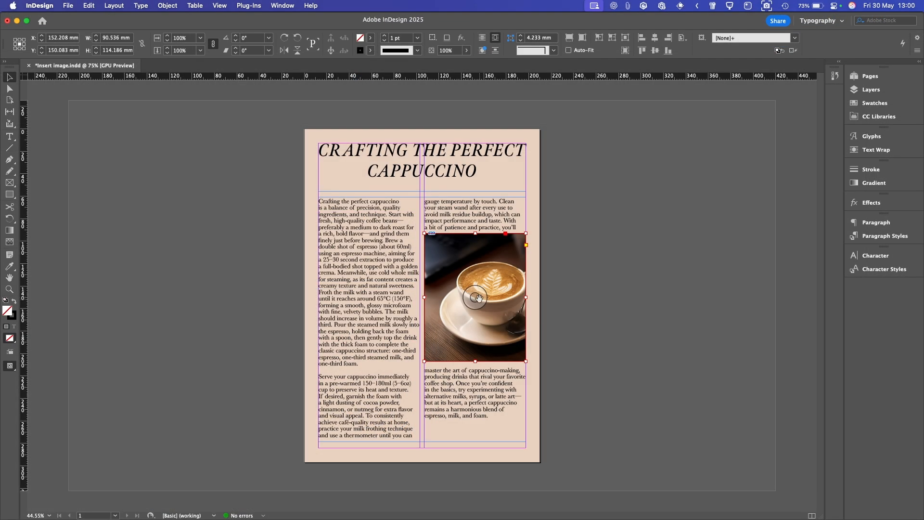
left_click_drag(478, 298, 481, 302)
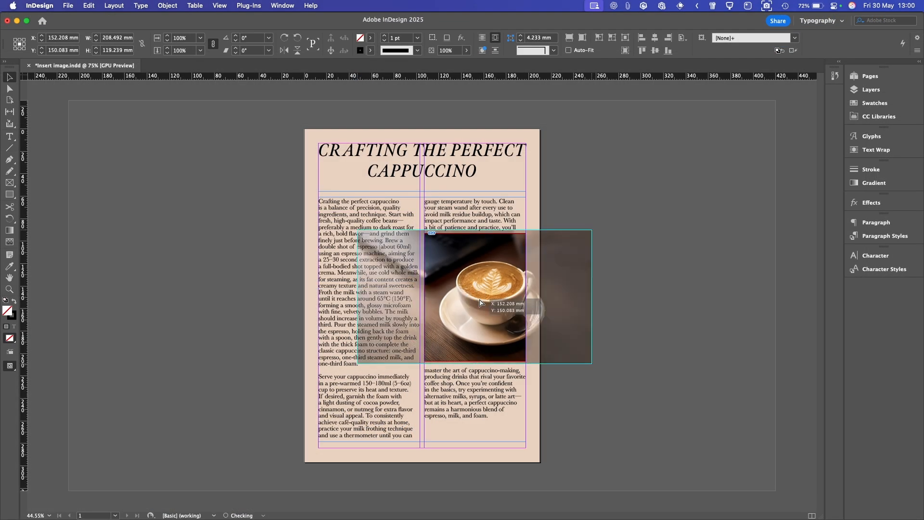
left_click_drag(480, 302, 480, 303)
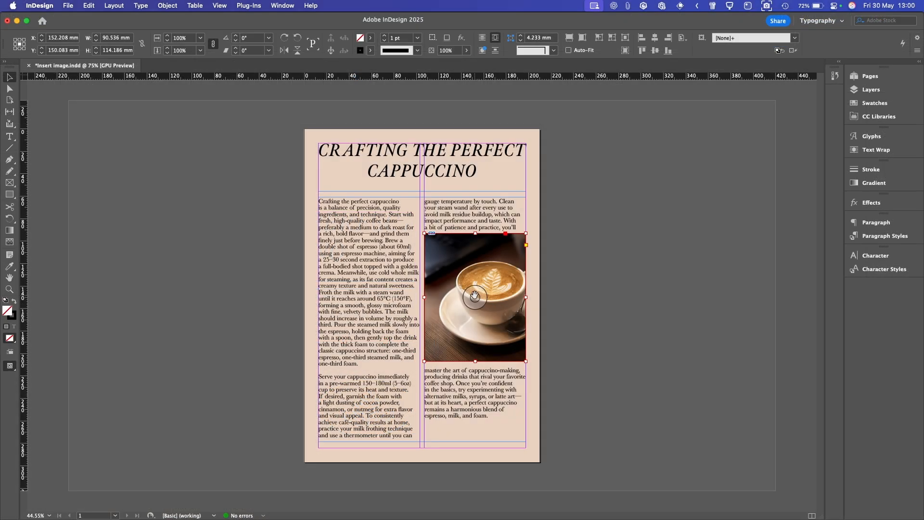
left_click_drag(474, 297, 460, 302)
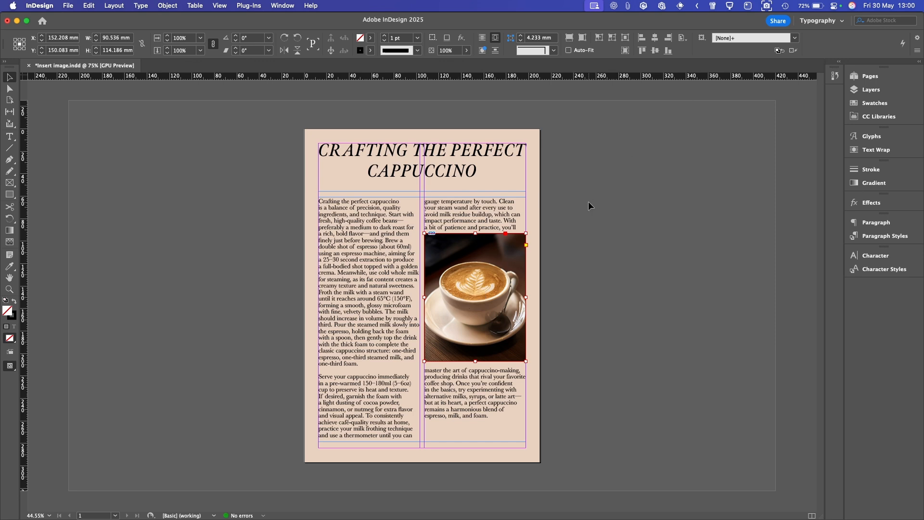
Delete the photo and re-place the desk .tif with Show Import Options, keeping default Colour settings
left_click(475, 297)
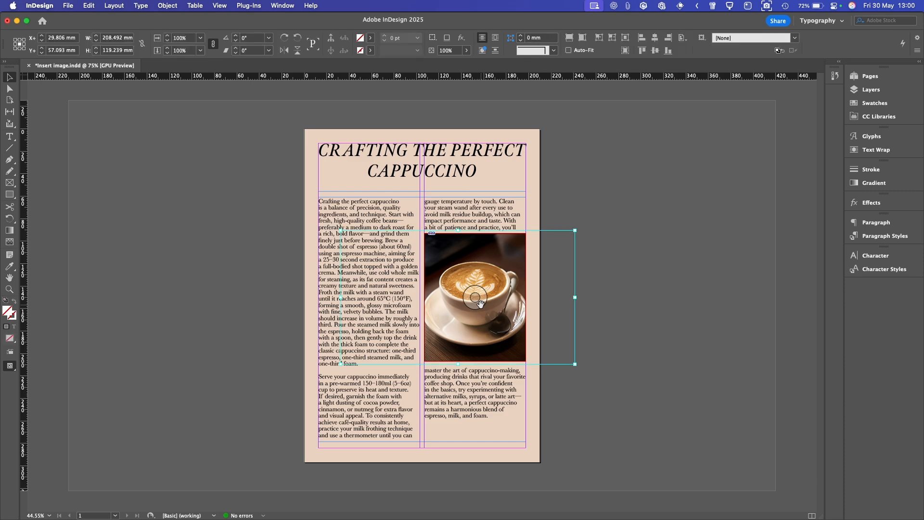
key("Delete")
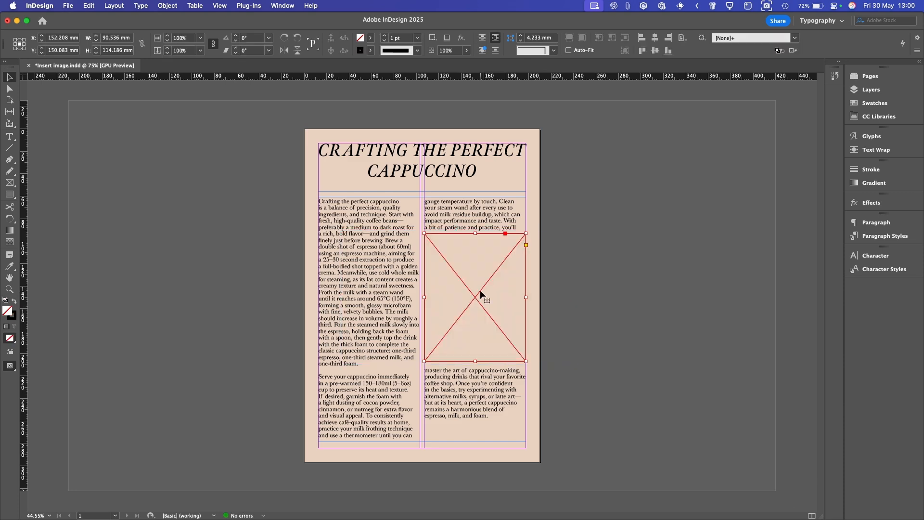
key("super+d")
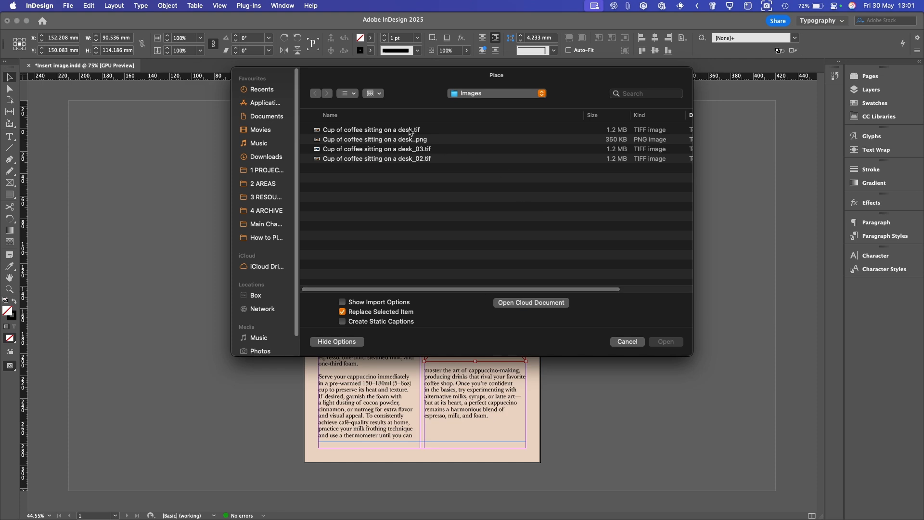
left_click(410, 130)
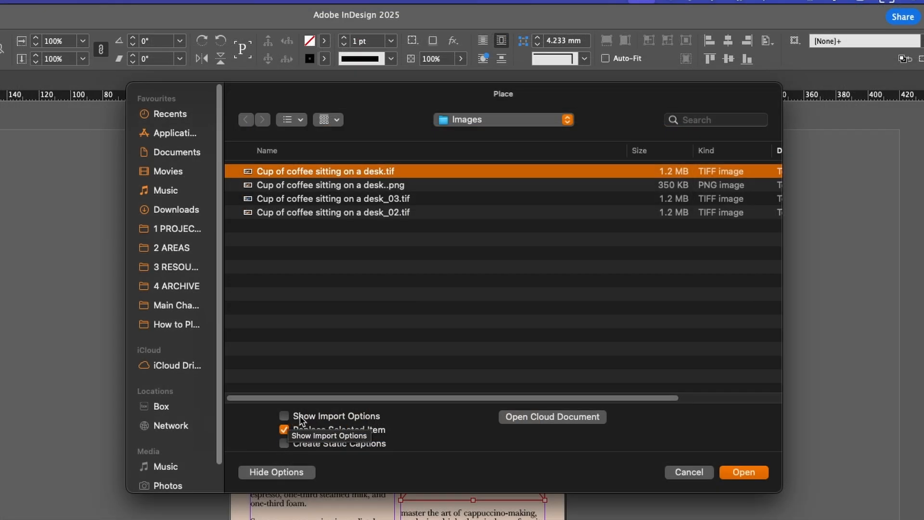
left_click(285, 417)
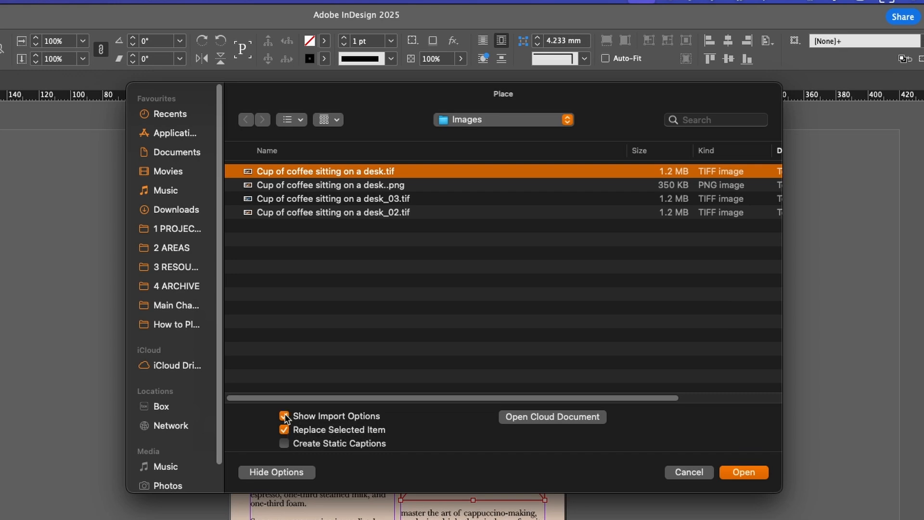
left_click(737, 470)
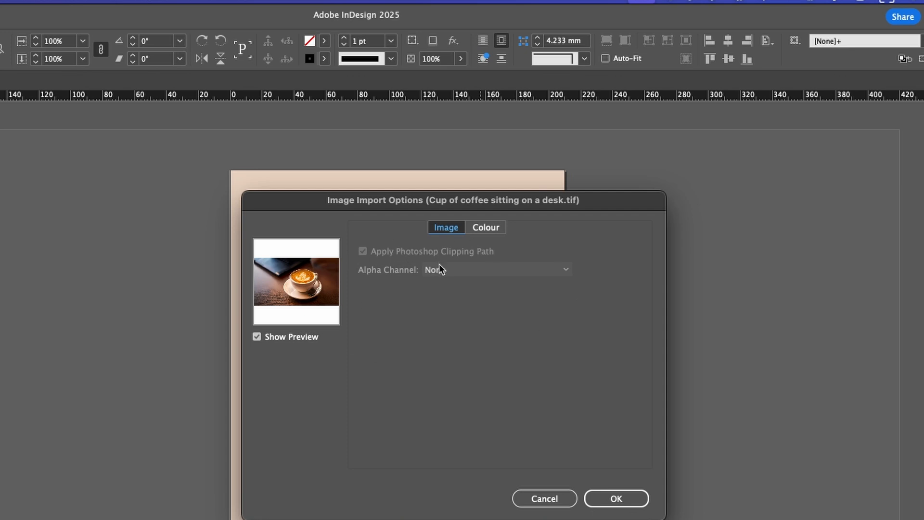
left_click(480, 229)
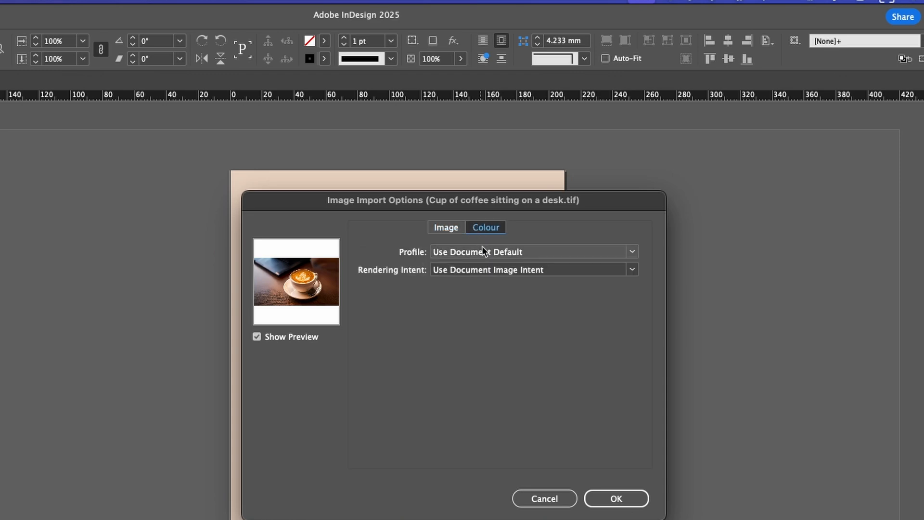
left_click(615, 499)
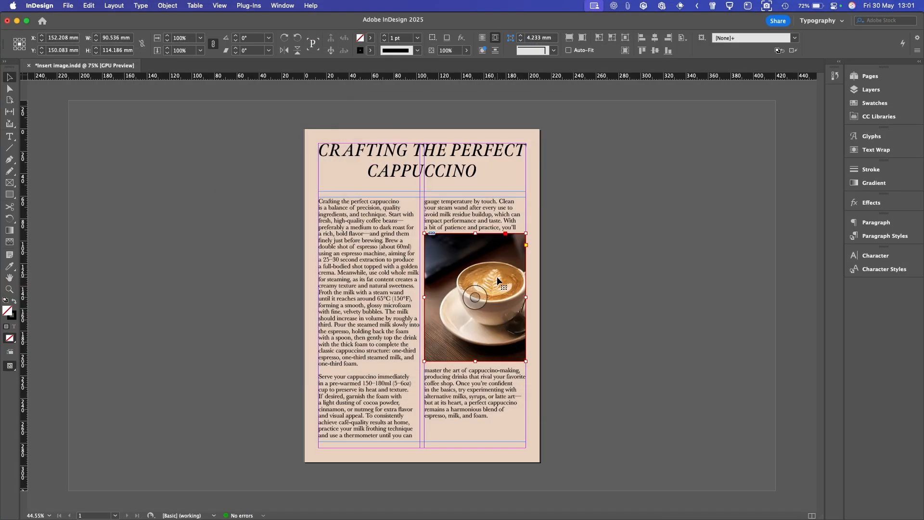
Swap the .tif for the coffee desk PNG via import options, then delete the PNG from the frame
left_click(481, 292)
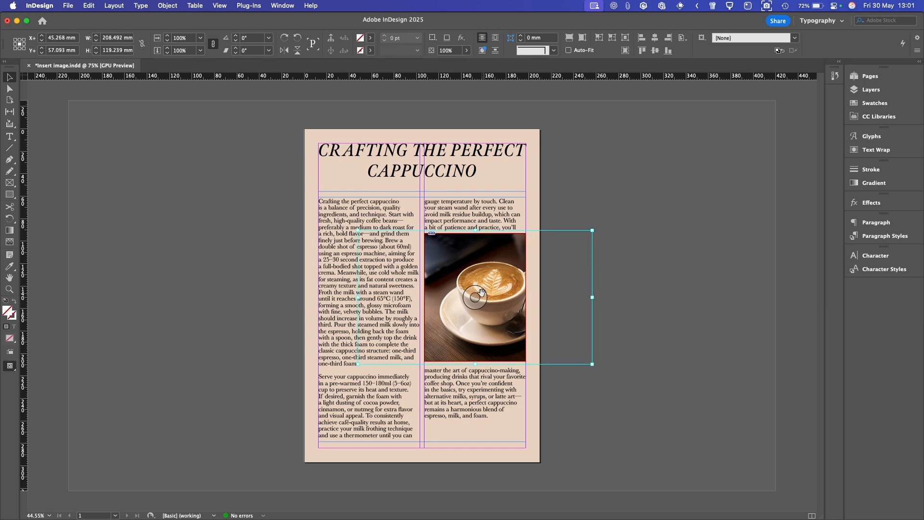
key("BackSpace")
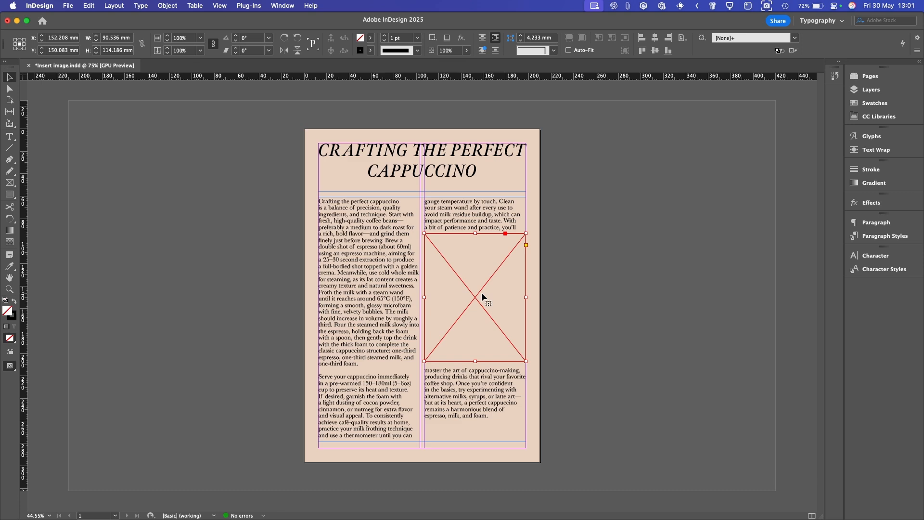
key("super+d")
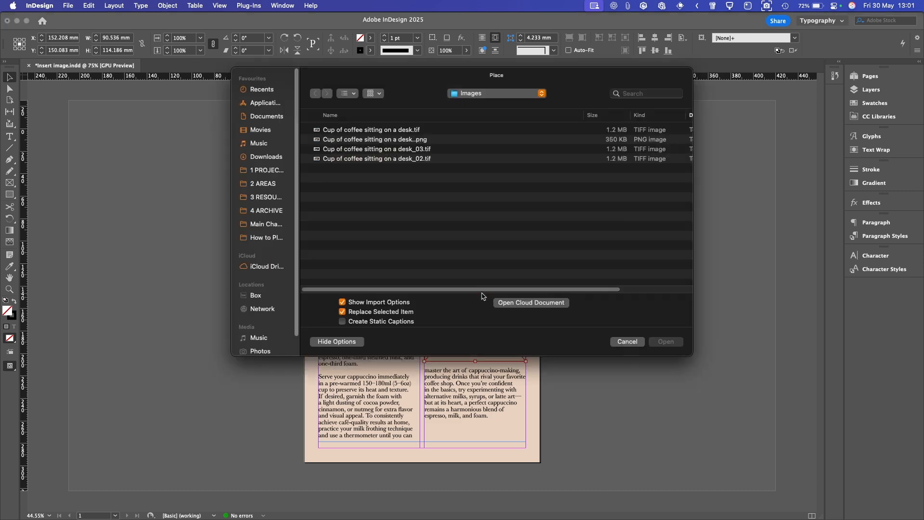
left_click(423, 141)
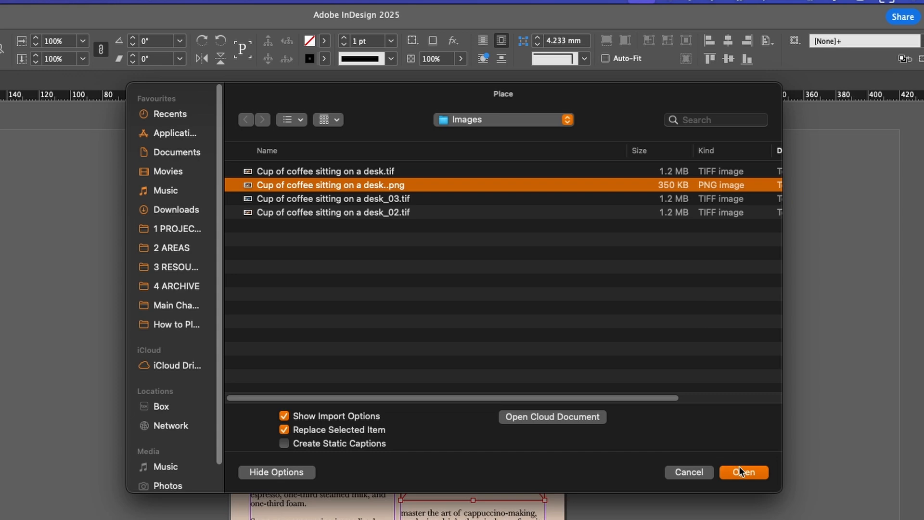
left_click(666, 341)
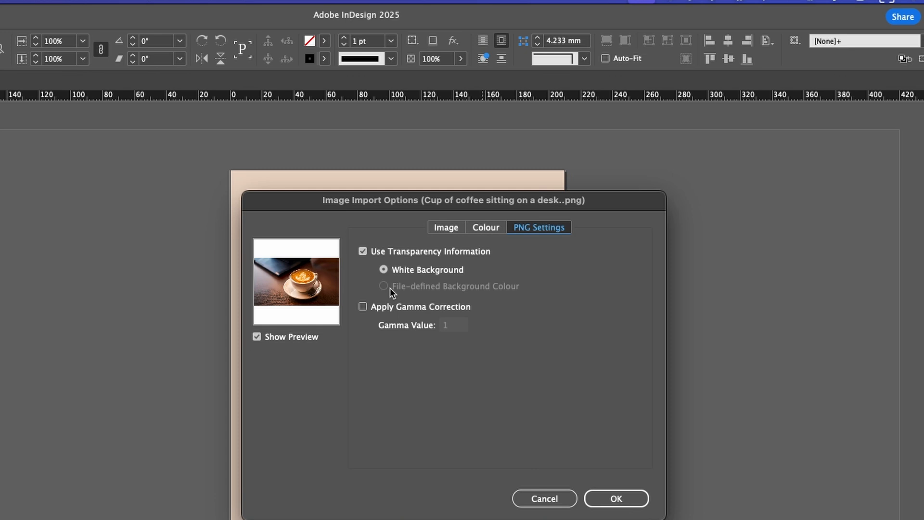
left_click(479, 227)
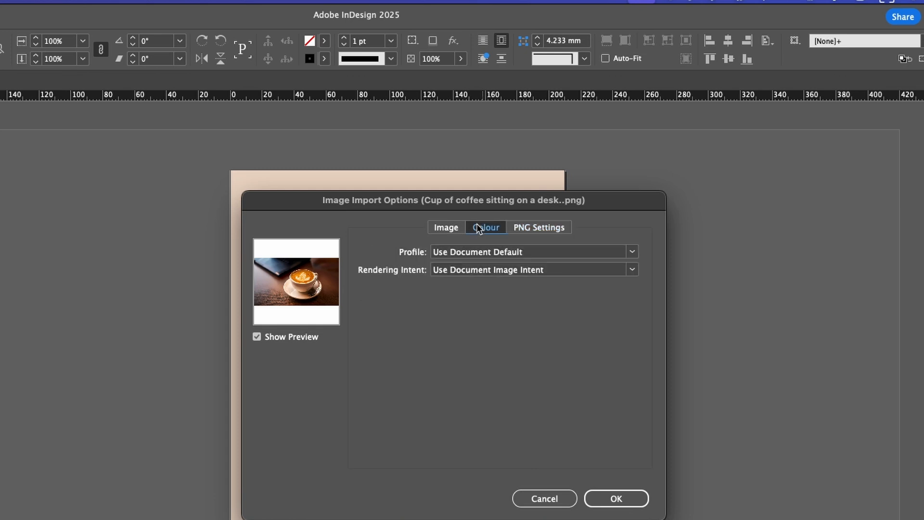
left_click(452, 228)
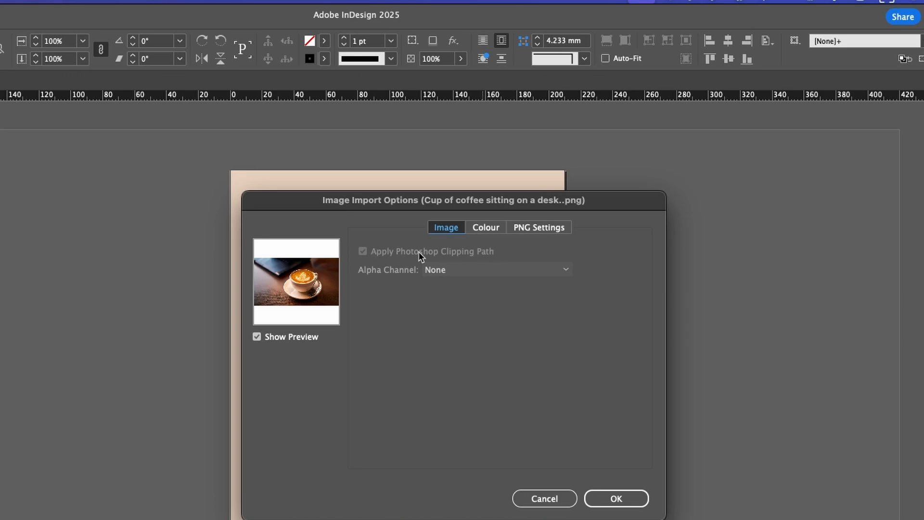
left_click(638, 501)
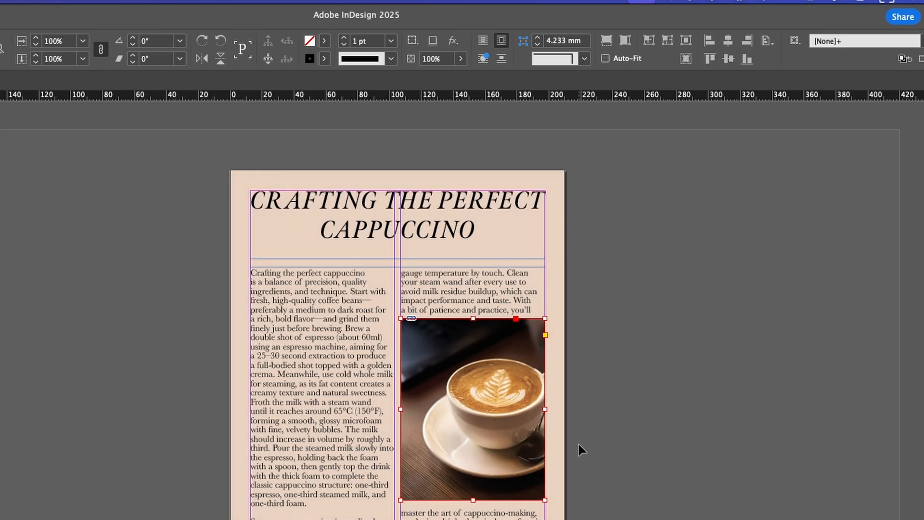
left_click(465, 407)
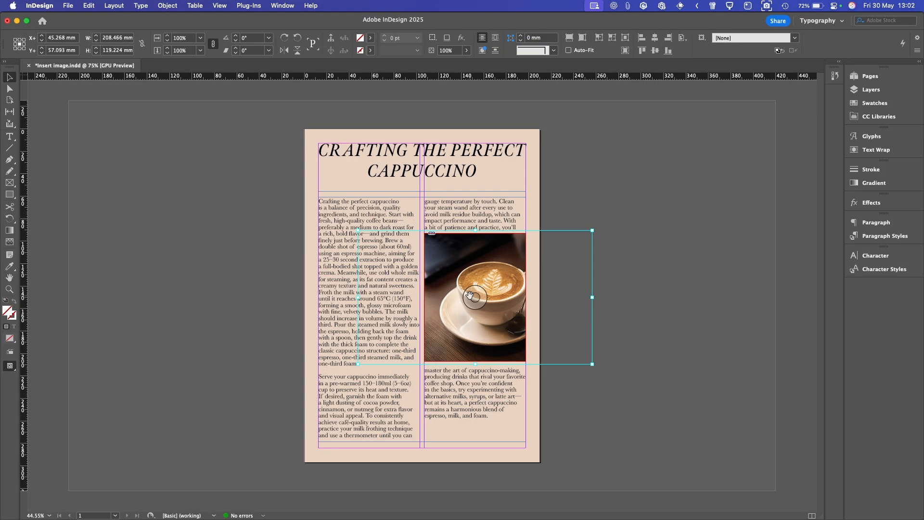
key("Delete")
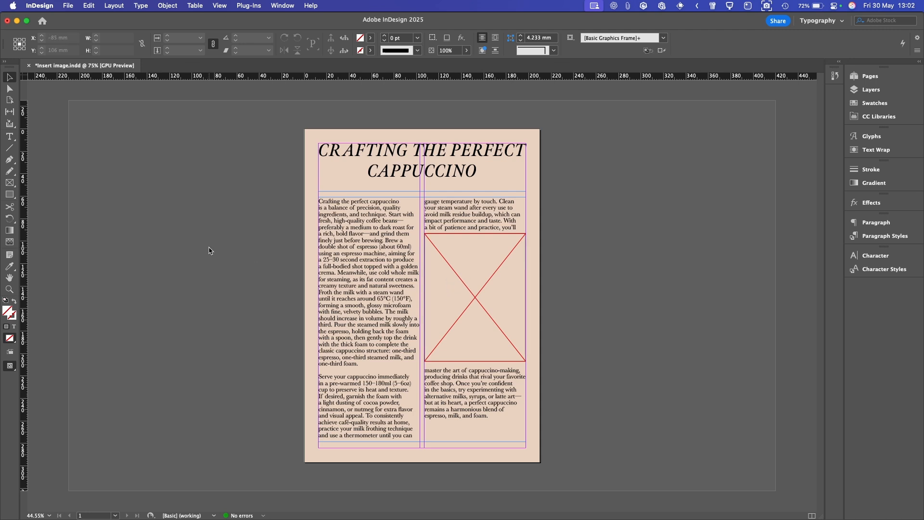
key("super+d")
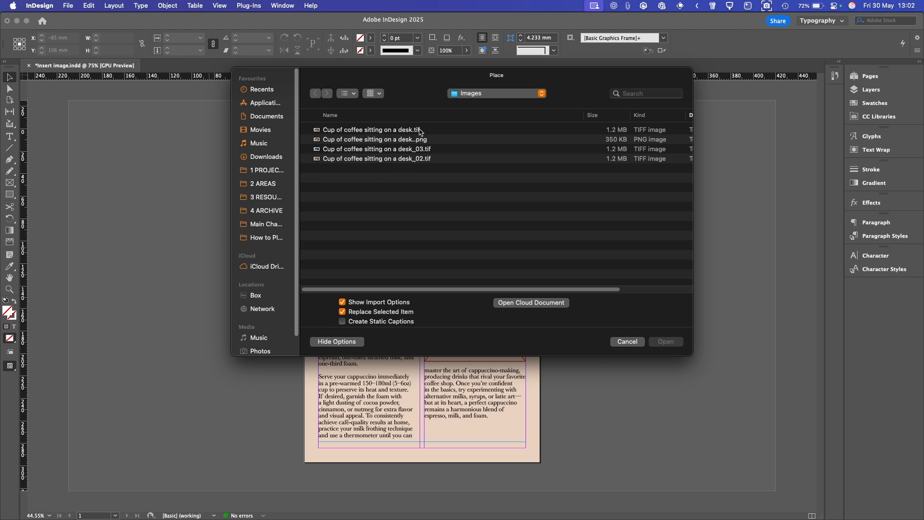
left_click(418, 130)
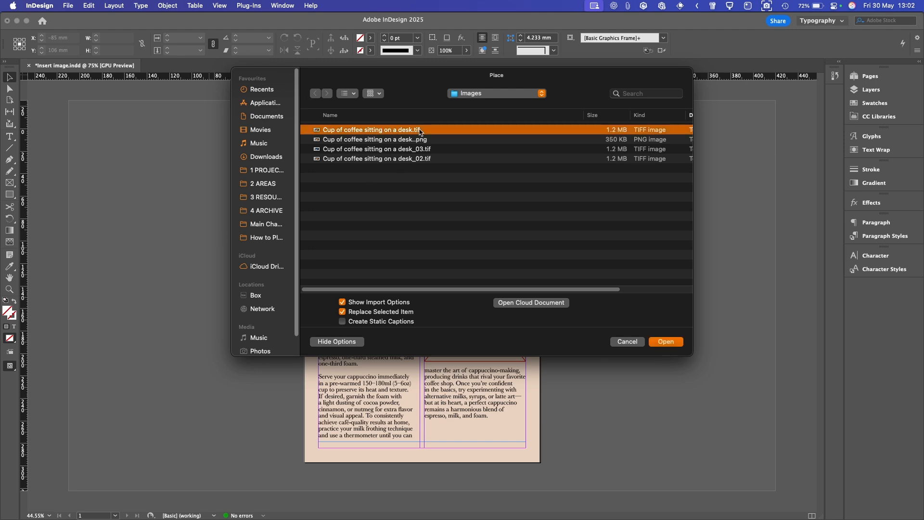
left_click(342, 302)
left_click(669, 342)
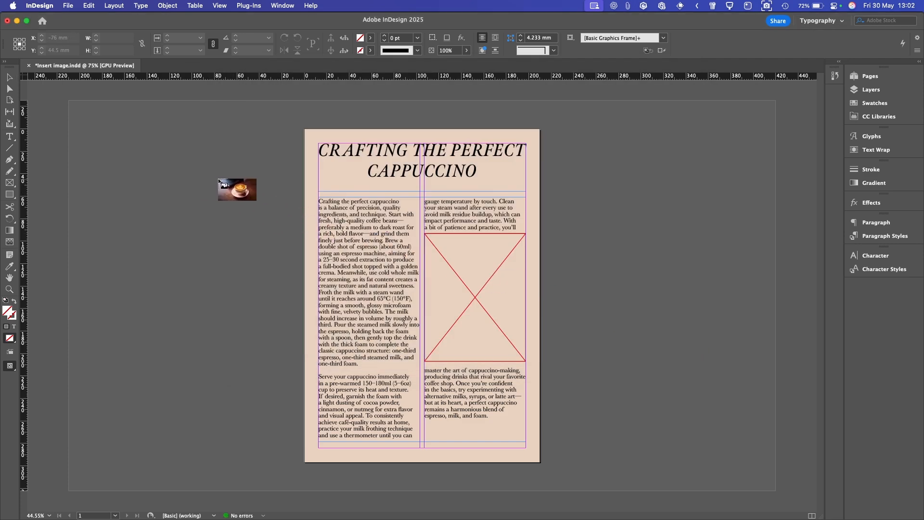
left_click(219, 180)
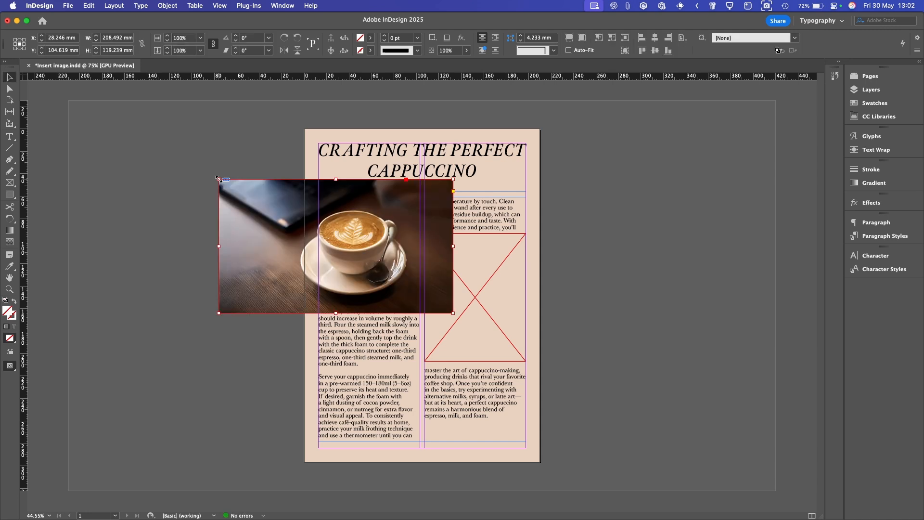
left_click(340, 245)
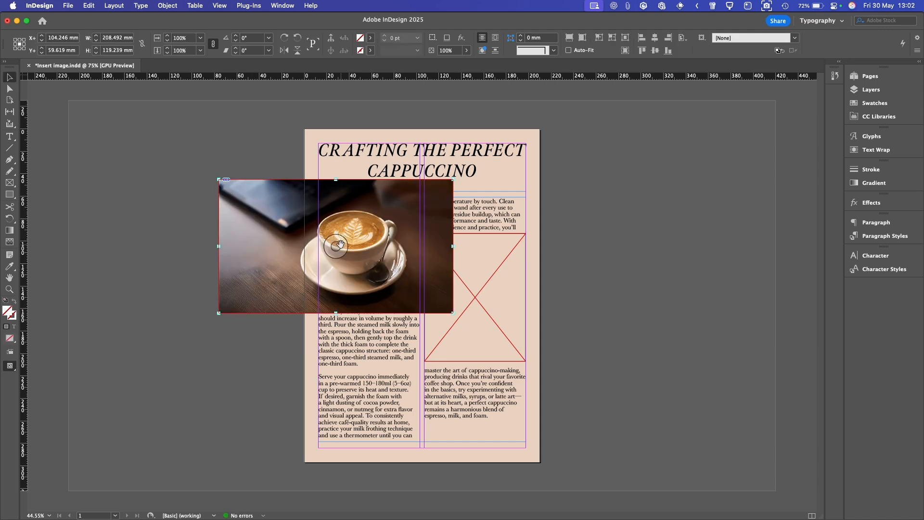
left_click_drag(347, 244, 252, 239)
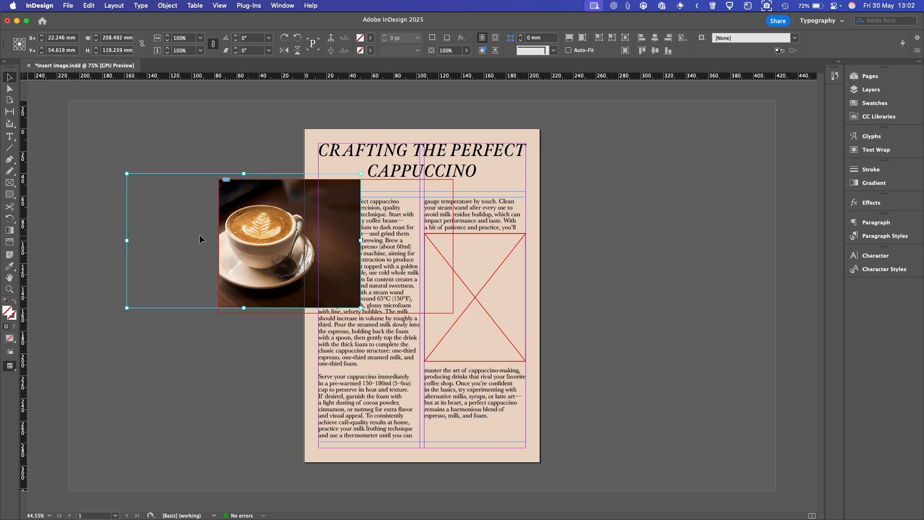
key("super+z")
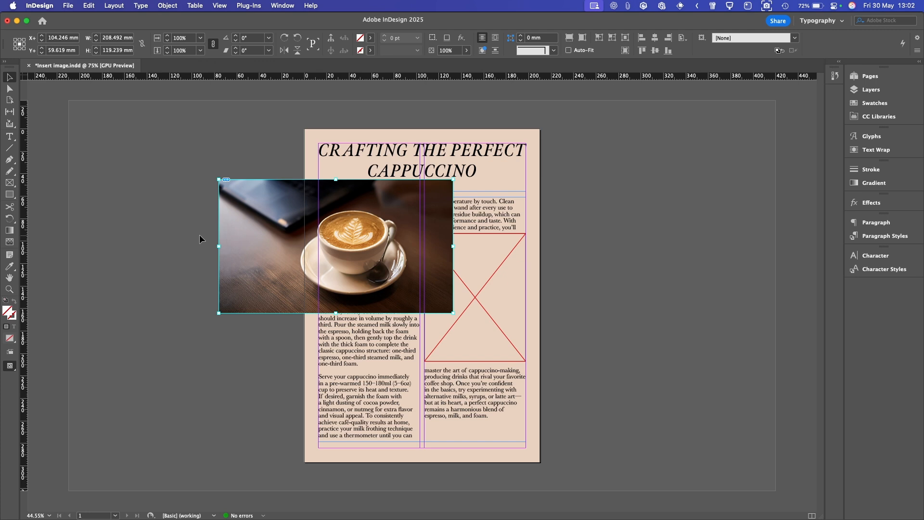
left_click(198, 189)
left_click(271, 189)
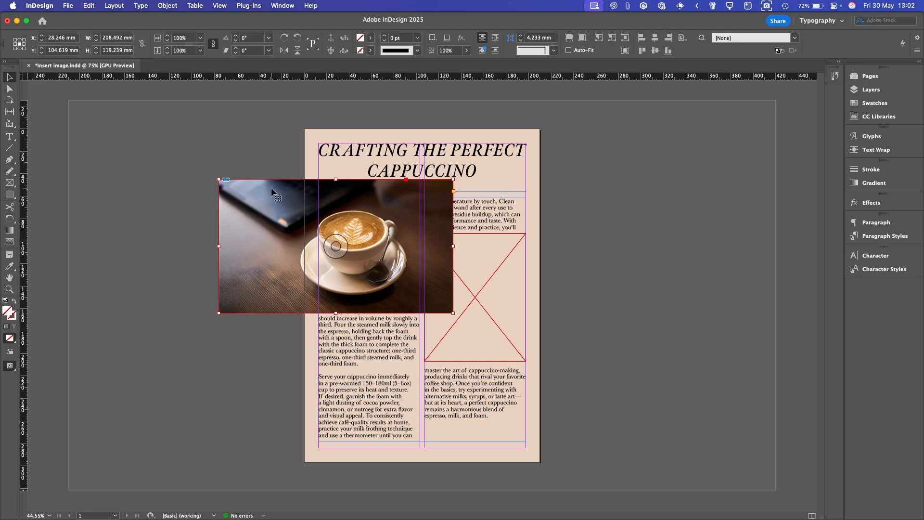
key("Delete")
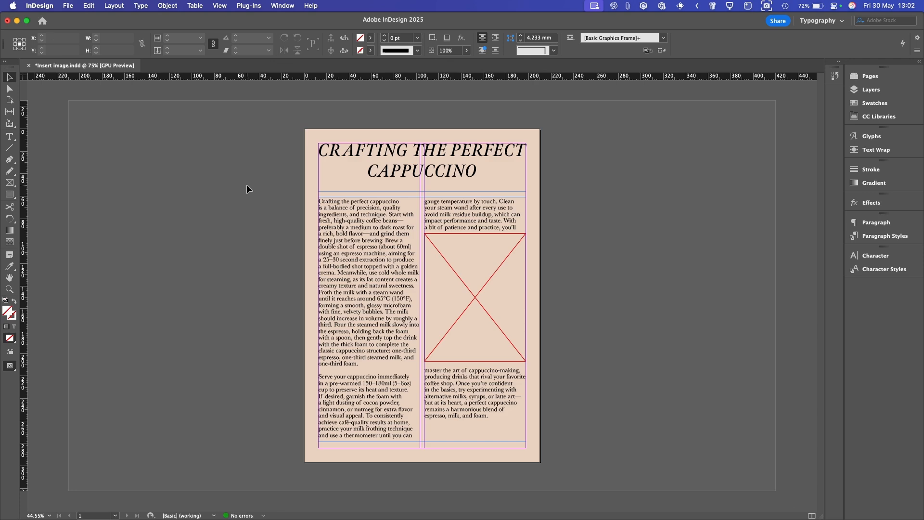
key("super+d")
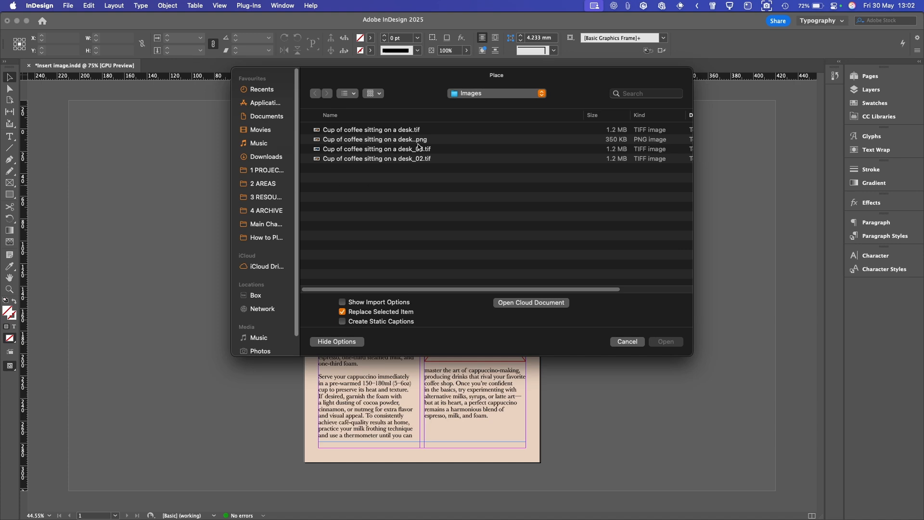
left_click(422, 141)
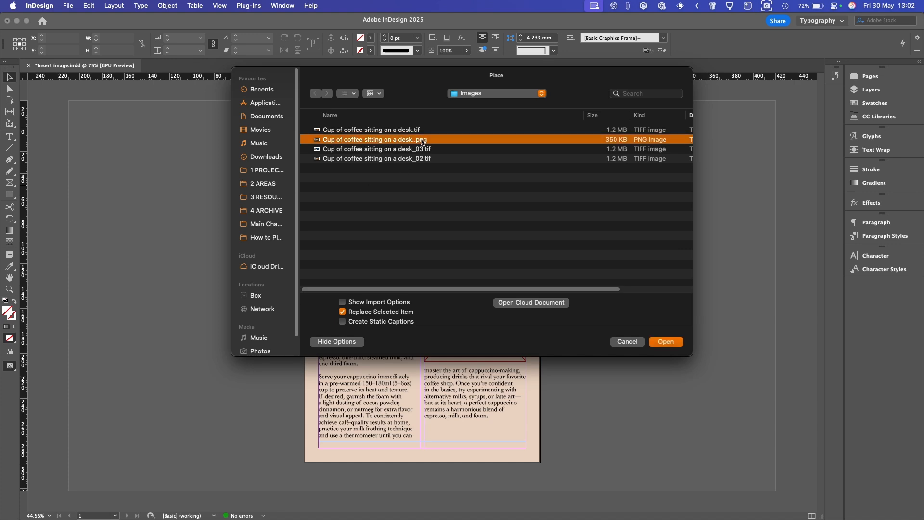
left_click(670, 348)
left_click_drag(154, 191, 230, 287)
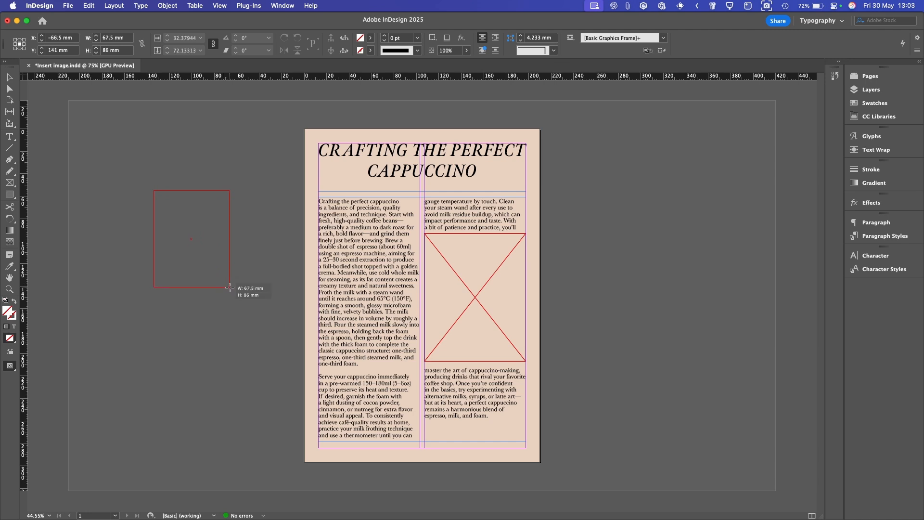
left_click_drag(230, 288, 235, 296)
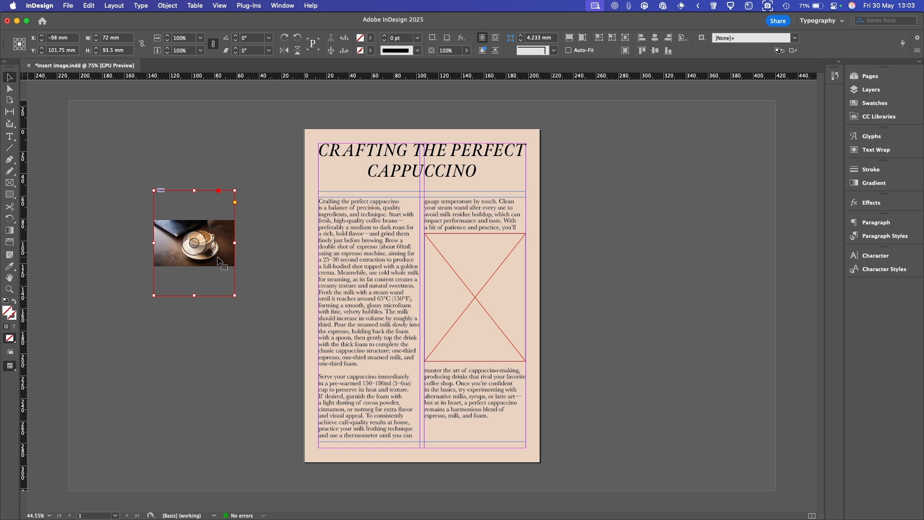
left_click(265, 216)
left_click(199, 228)
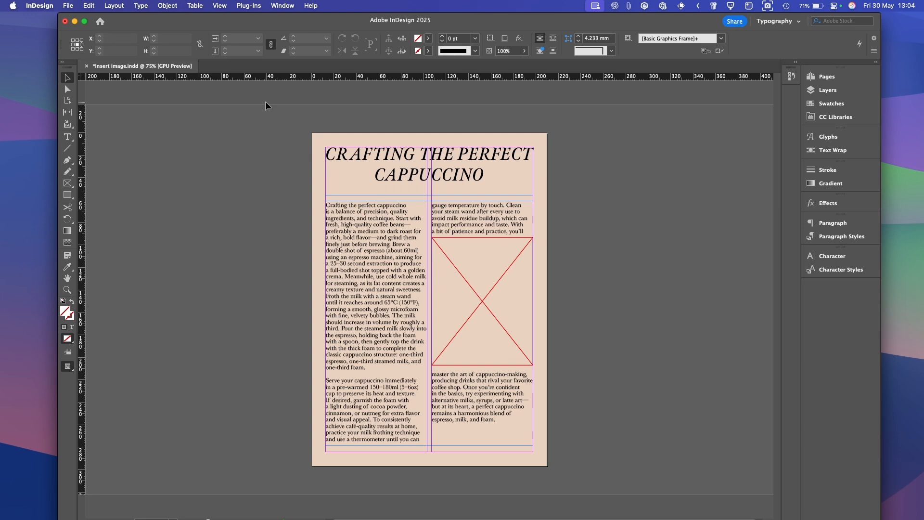
key("super+Tab")
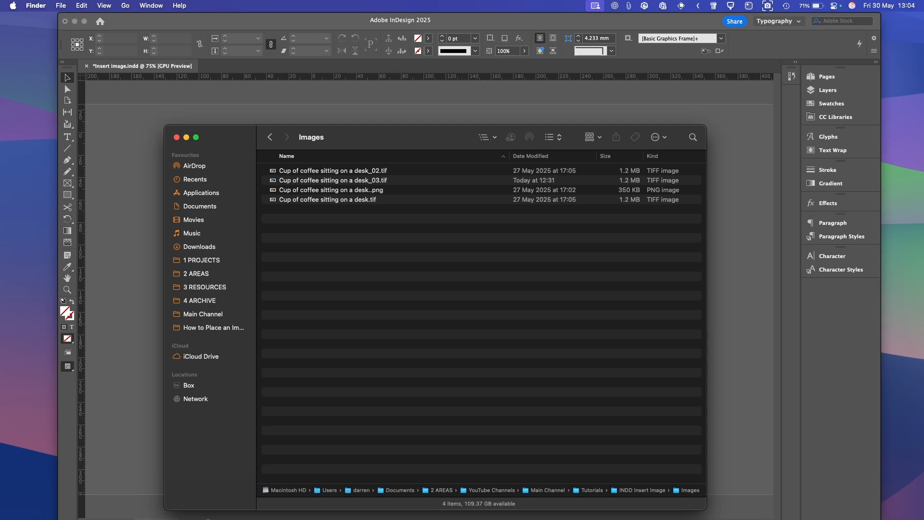
left_click_drag(431, 135, 553, 218)
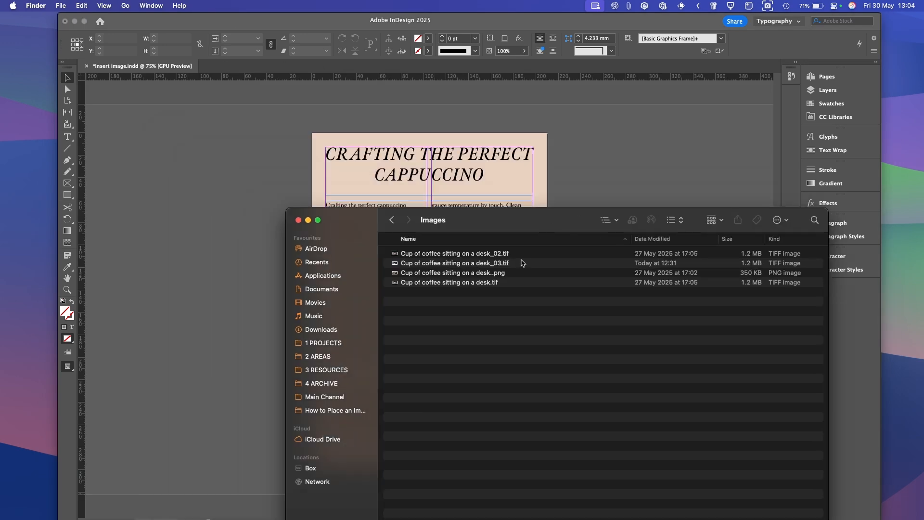
left_click_drag(398, 254, 166, 176)
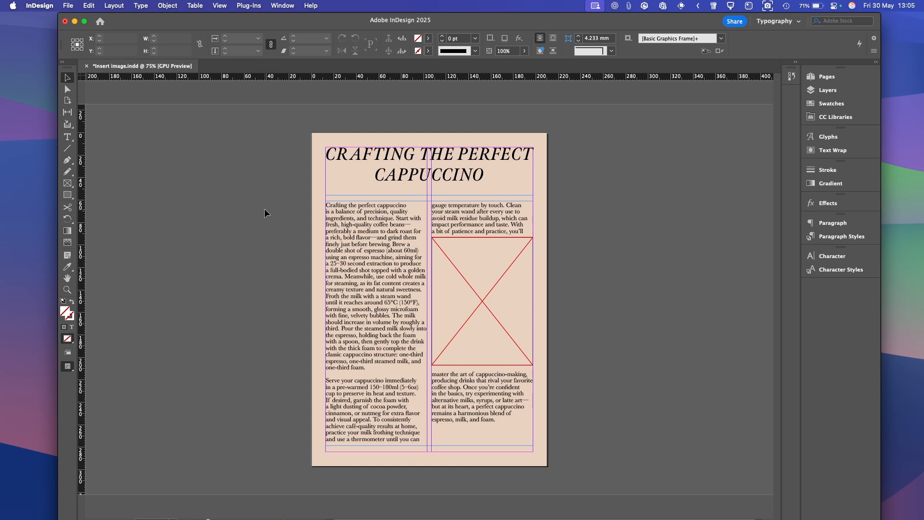
Place desk.tif, desk_03.tif and desk_02.tif together as a side-by-side row at the upper left
key("super+d")
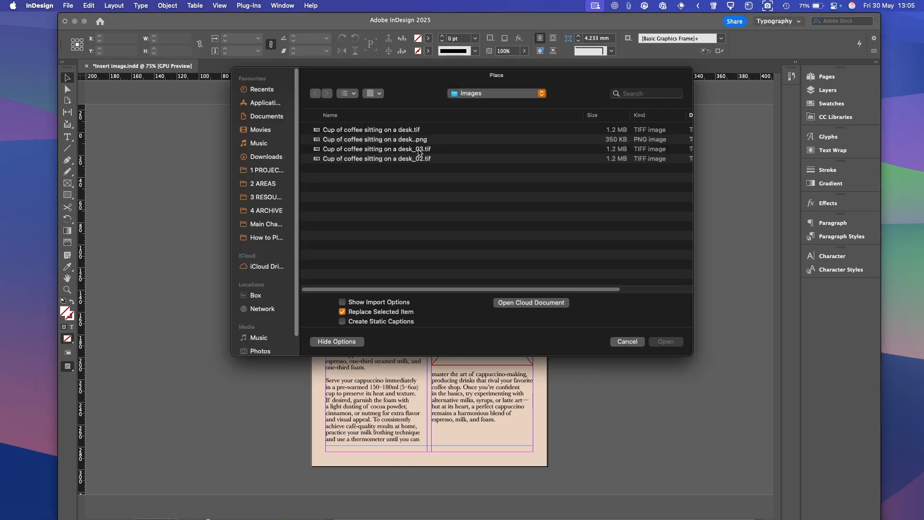
left_click(417, 130)
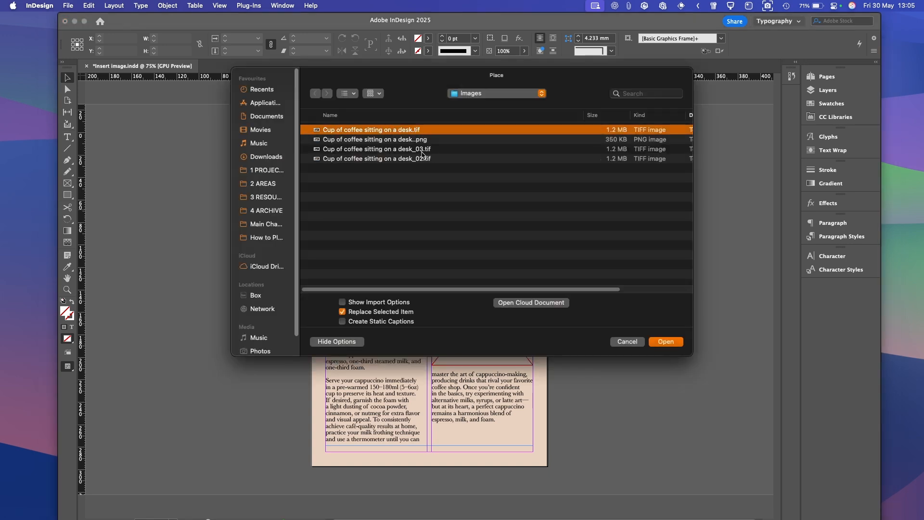
left_click(422, 150, "super")
left_click(423, 159, "super")
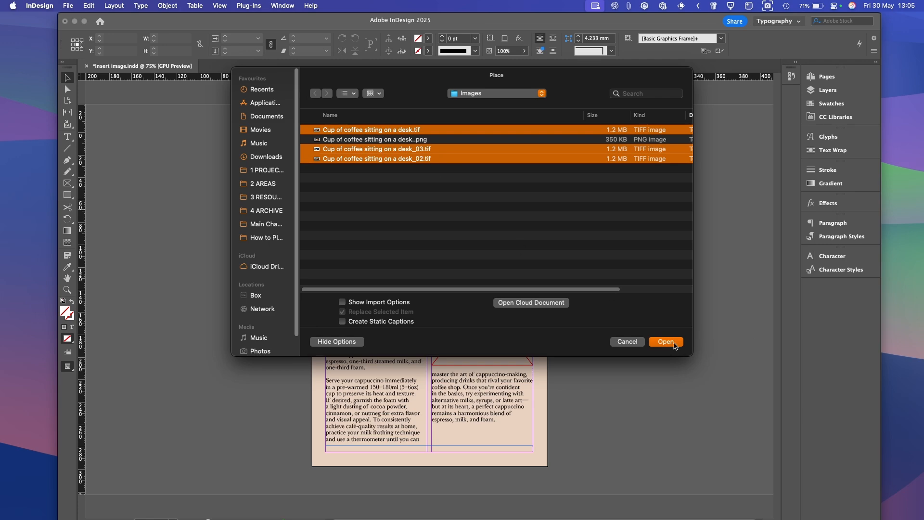
left_click(666, 341)
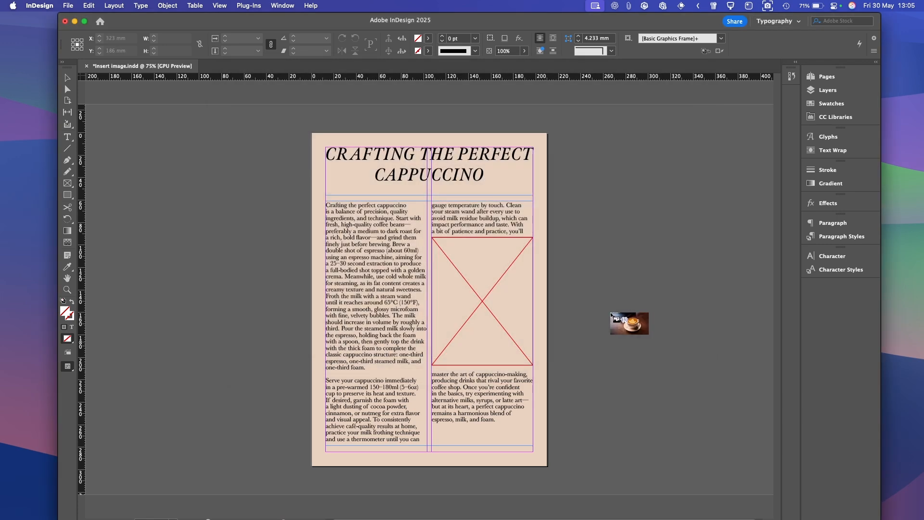
left_click(203, 170)
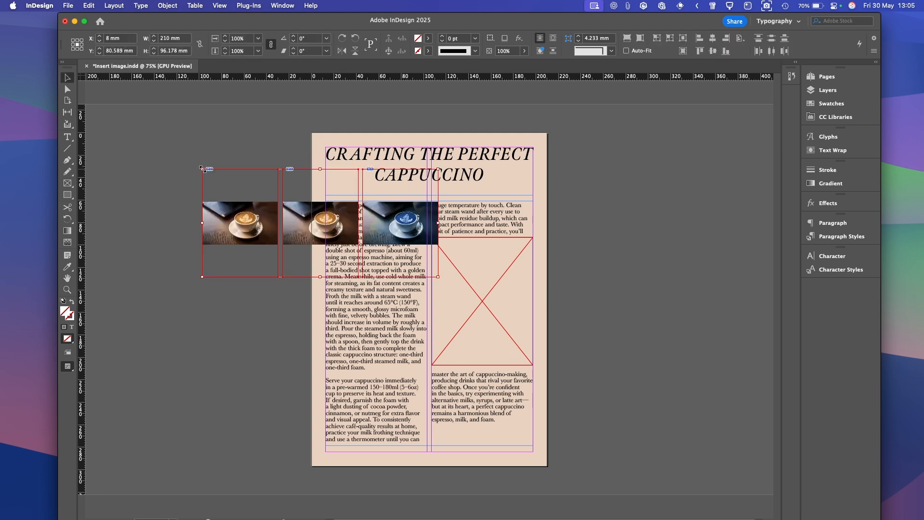